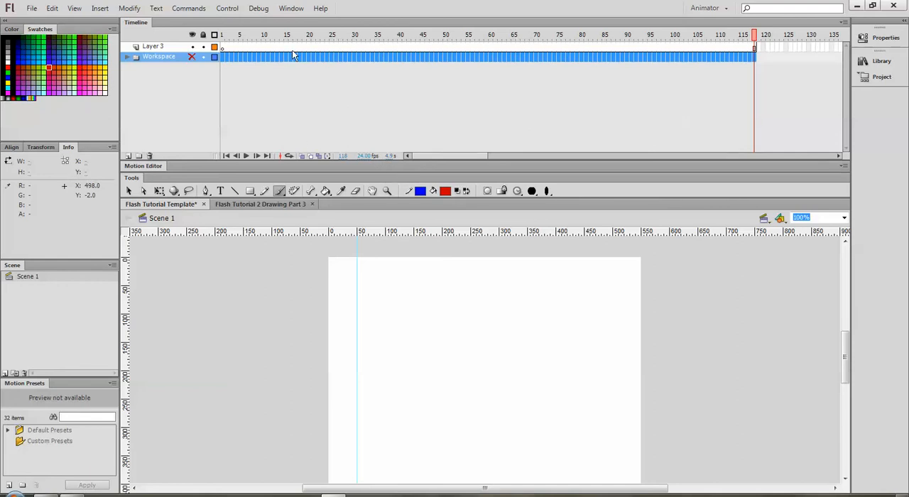
- Draw a red rectangle with a blue outline, about 130 × 100 px, in the upper middle of the stage on frame 1 of Layer 3
{"action": "left_click", "coordinate": [327, 47]}
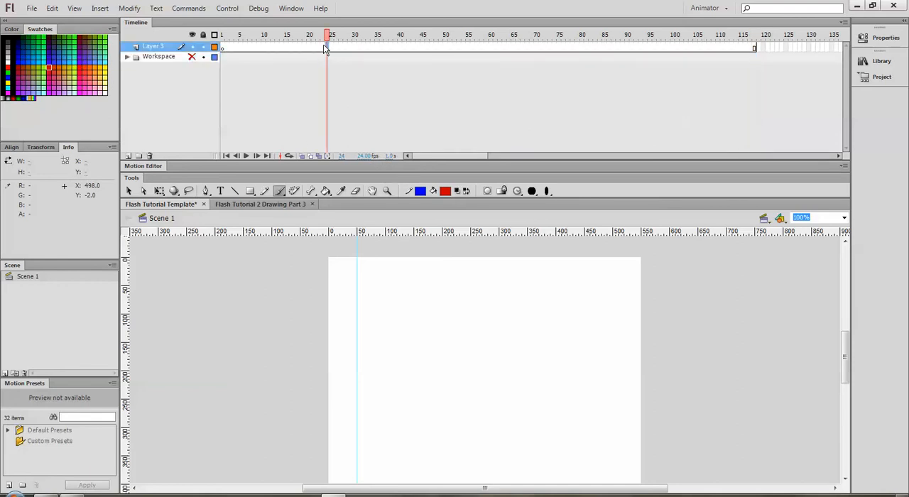
{"action": "left_click", "coordinate": [222, 47]}
{"action": "left_click", "coordinate": [249, 190]}
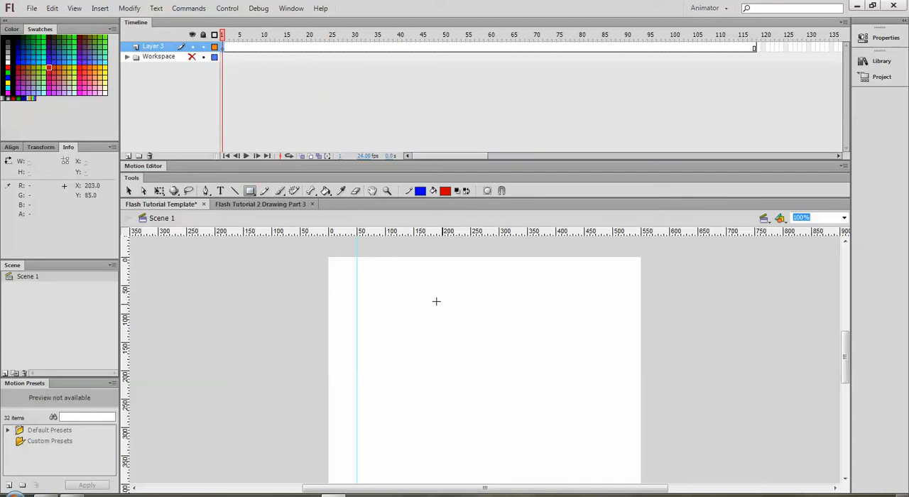
{"action": "left_click_drag", "start_coordinate": [430, 303], "coordinate": [504, 358]}
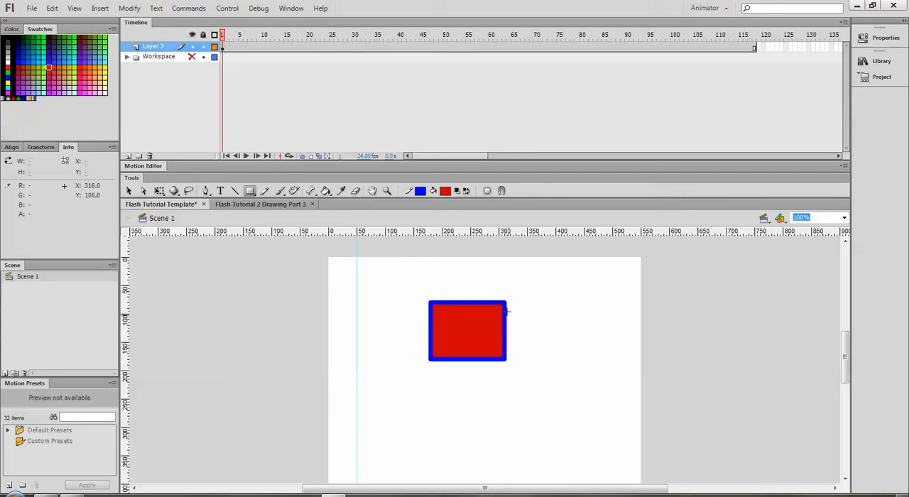
- Insert a keyframe at frame 2 of Layer 3, carrying the rectangle over
{"action": "left_click", "coordinate": [225, 47]}
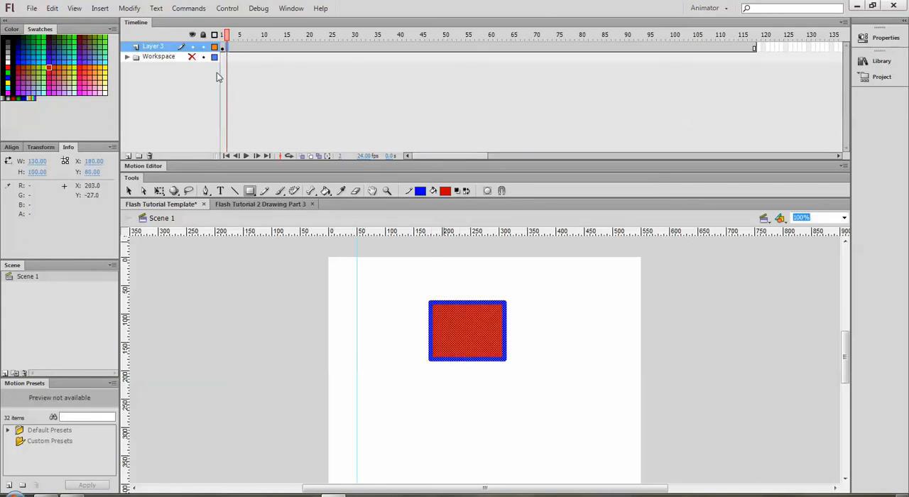
{"action": "right_click", "coordinate": [227, 47]}
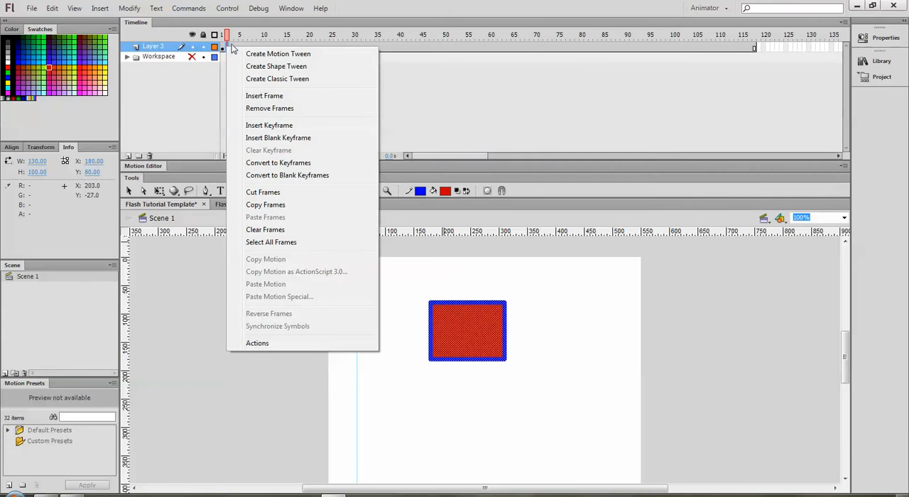
{"action": "left_click", "coordinate": [276, 126]}
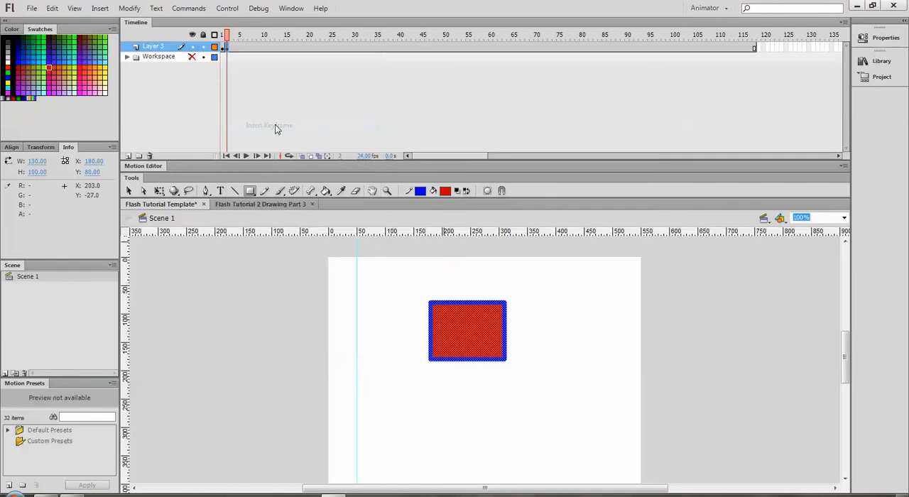
- Try inserting a blank keyframe at frame 3 of Layer 3, and undo it
{"action": "right_click", "coordinate": [231, 49]}
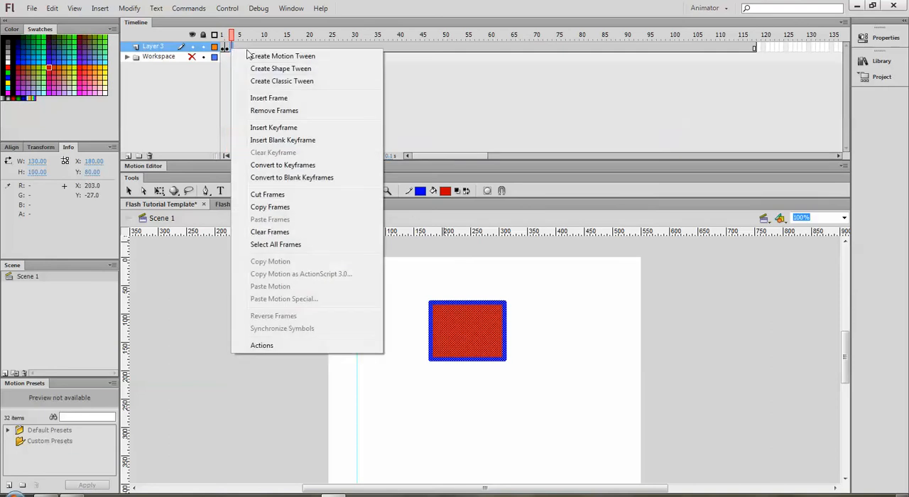
{"action": "left_click", "coordinate": [288, 140]}
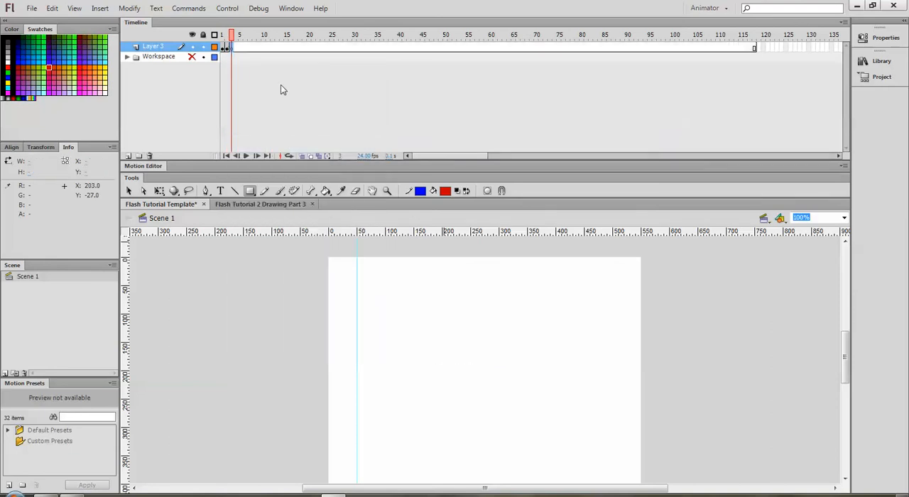
{"action": "key", "text": "ctrl+shift+v"}
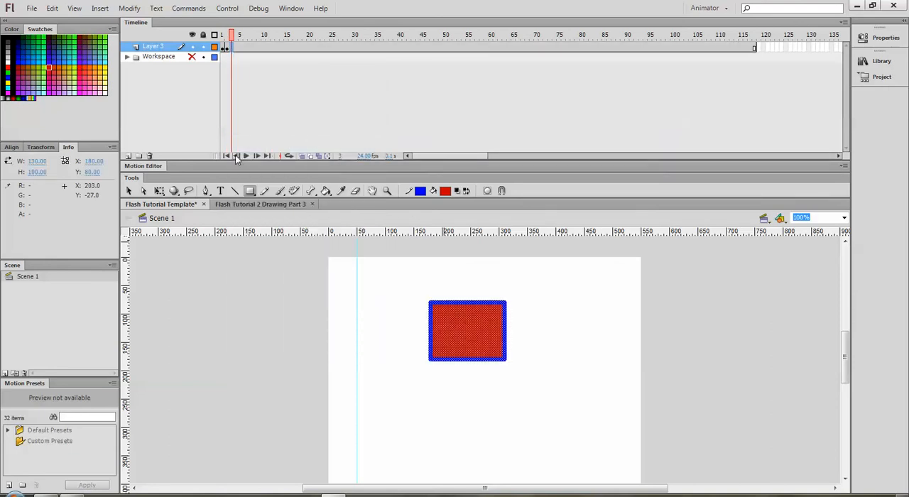
- Bow the four sides of the second keyframe's rectangle slightly outward with the Selection tool, to about 146 × 115 px overall
{"action": "left_click", "coordinate": [129, 192]}
{"action": "left_click", "coordinate": [363, 314]}
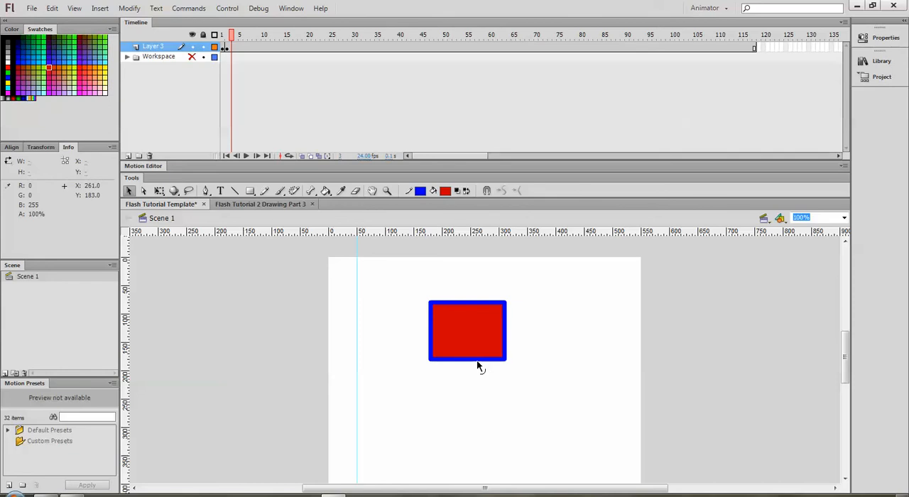
{"action": "left_click_drag", "start_coordinate": [476, 365], "coordinate": [478, 367]}
{"action": "left_click_drag", "start_coordinate": [508, 325], "coordinate": [512, 327]}
{"action": "left_click_drag", "start_coordinate": [467, 302], "coordinate": [467, 296]}
{"action": "left_click_drag", "start_coordinate": [430, 333], "coordinate": [423, 332]}
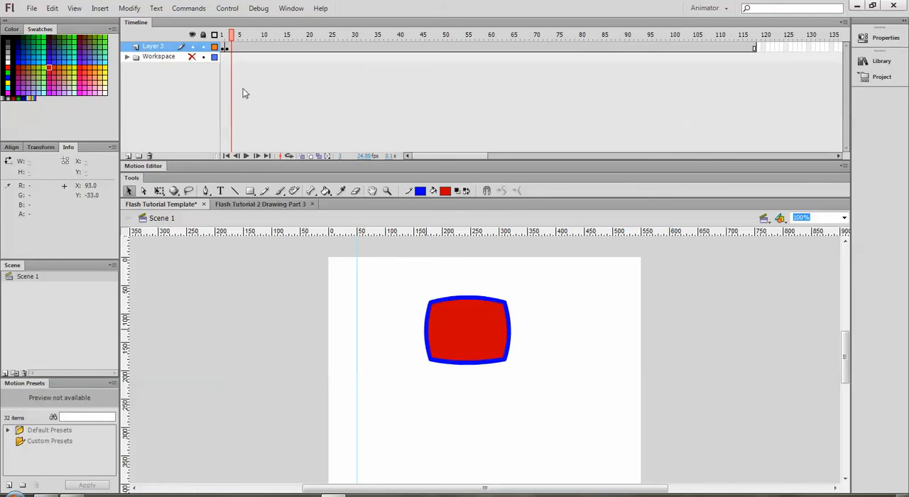
- Insert a keyframe at frame 3 of Layer 3 and bow the shape's four sides further outward, to about 160 × 133 px overall
{"action": "left_click", "coordinate": [231, 48]}
{"action": "right_click", "coordinate": [231, 49]}
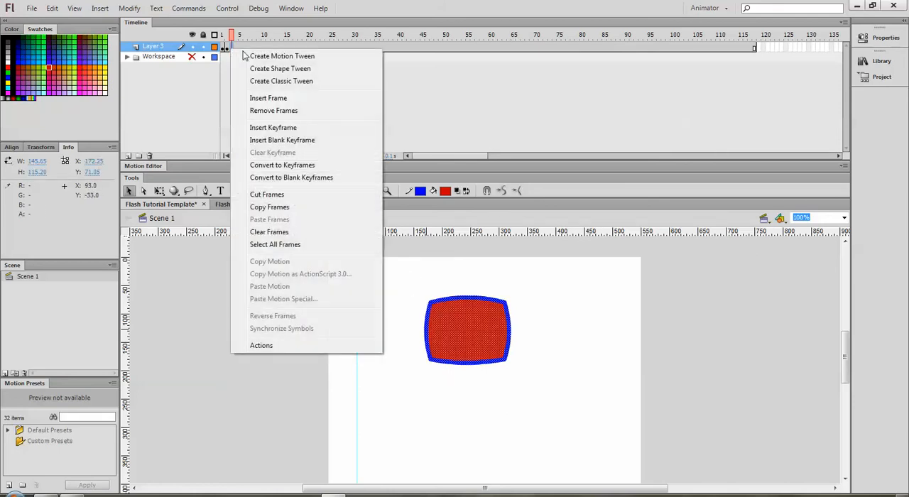
{"action": "left_click", "coordinate": [275, 127]}
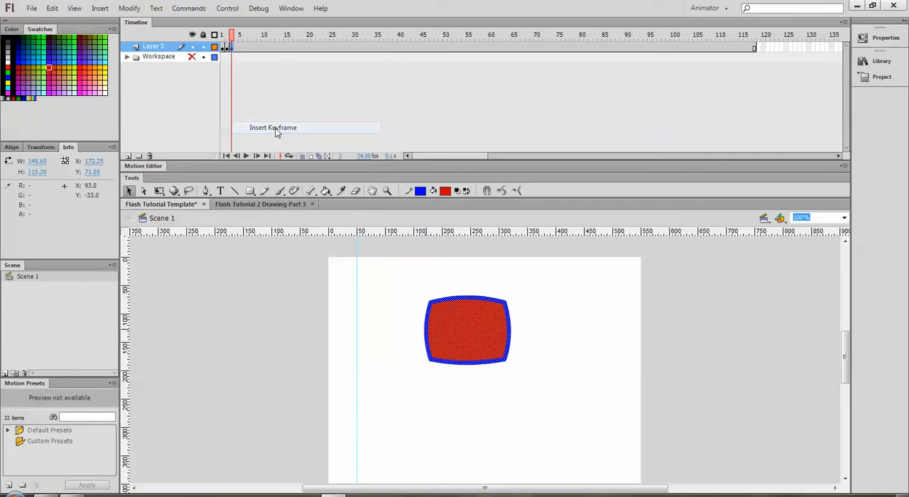
{"action": "left_click", "coordinate": [447, 277]}
{"action": "left_click_drag", "start_coordinate": [462, 298], "coordinate": [463, 291]}
{"action": "left_click_drag", "start_coordinate": [426, 329], "coordinate": [419, 329]}
{"action": "left_click_drag", "start_coordinate": [464, 364], "coordinate": [463, 370]}
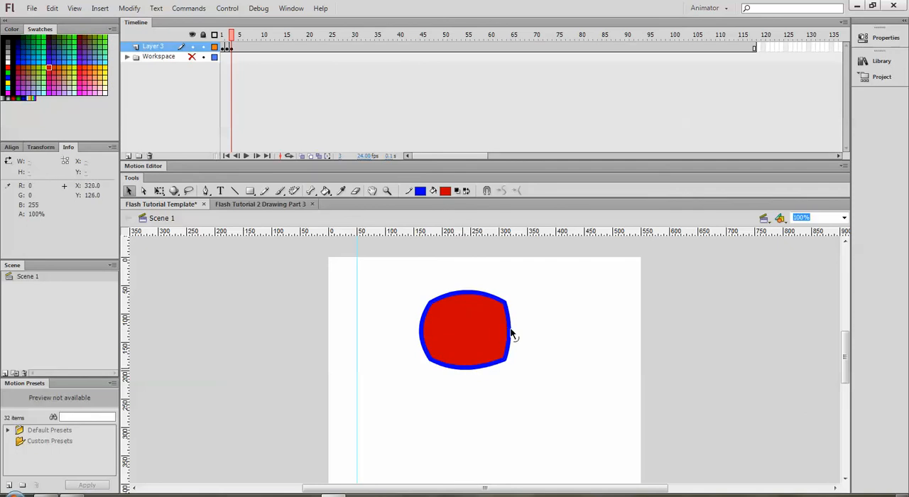
{"action": "left_click_drag", "start_coordinate": [513, 336], "coordinate": [516, 334]}
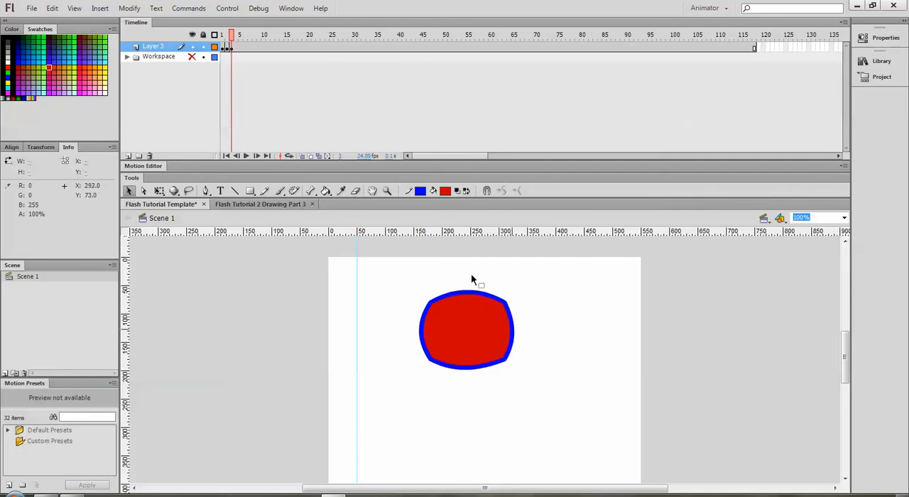
- Insert a keyframe at frame 4 of Layer 3 and curve the shape's top and right edges further outward
{"action": "left_click", "coordinate": [236, 48]}
{"action": "right_click", "coordinate": [237, 47]}
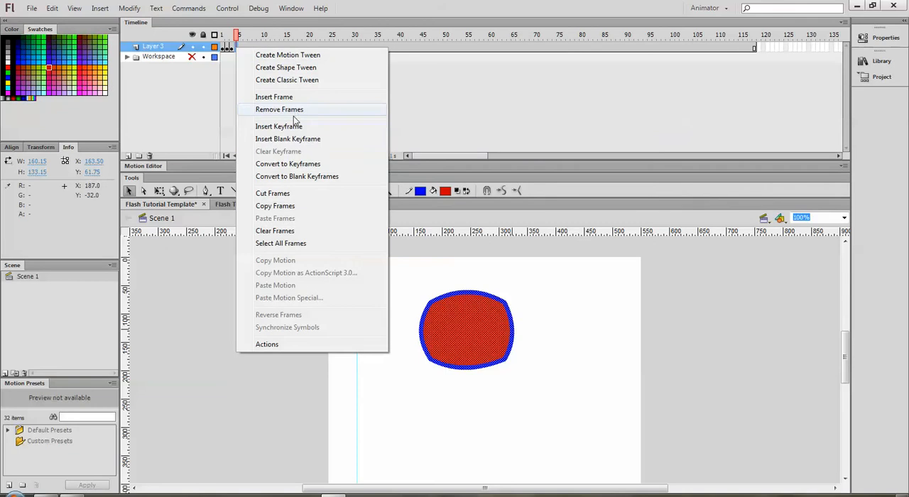
{"action": "left_click", "coordinate": [287, 128]}
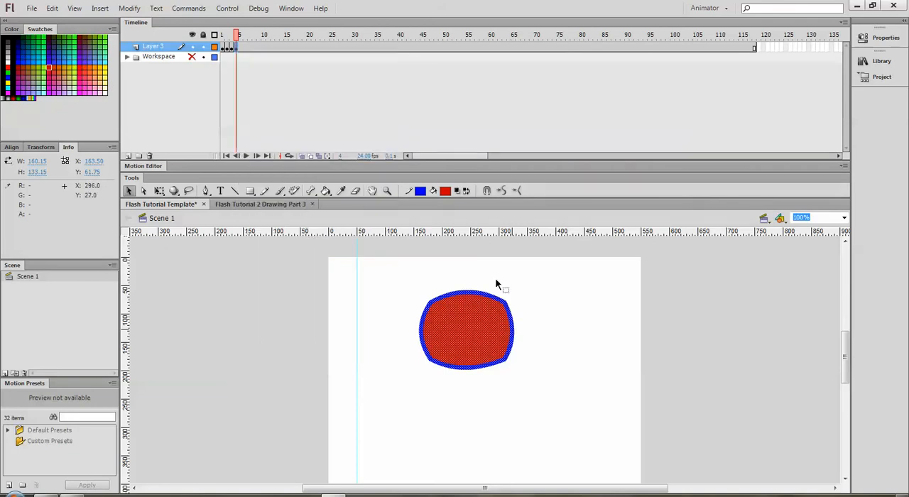
{"action": "left_click", "coordinate": [481, 276]}
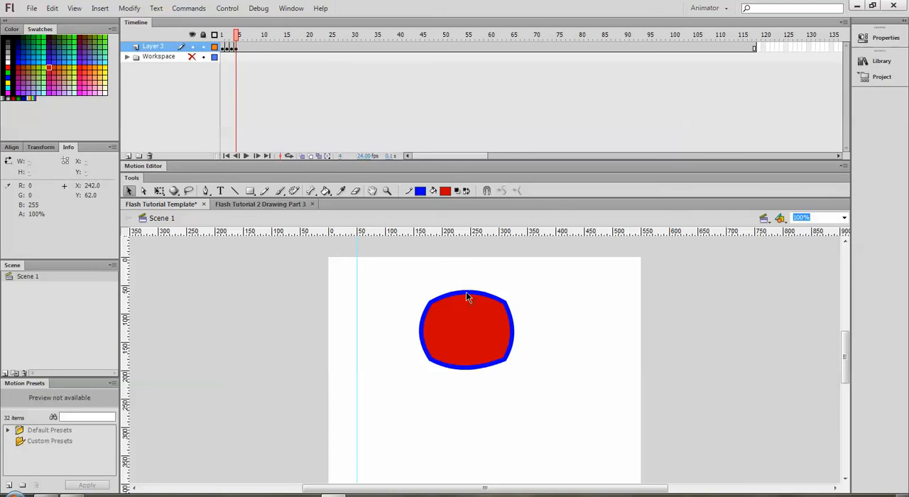
{"action": "left_click_drag", "start_coordinate": [466, 292], "coordinate": [466, 285]}
{"action": "double_click", "coordinate": [513, 332]}
{"action": "left_click_drag", "start_coordinate": [517, 327], "coordinate": [517, 328]}
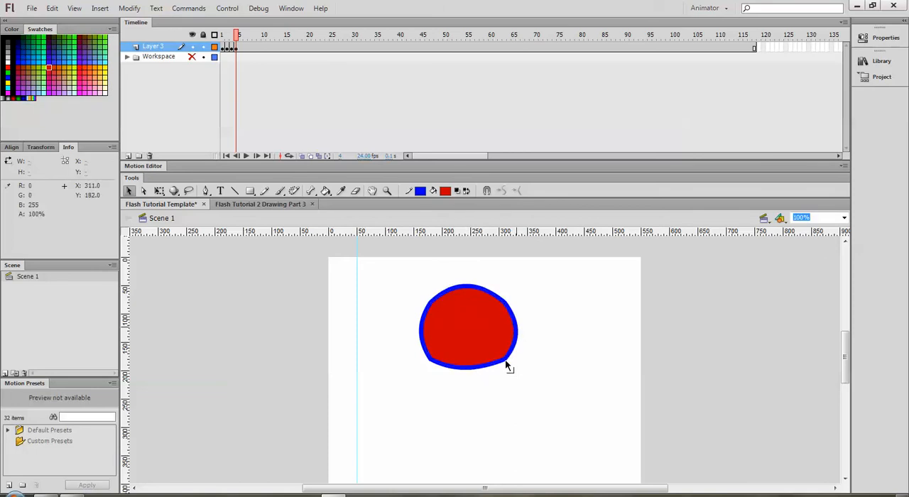
- Pull the shape's two lower corners down and outward, making it about 172 × 149 px overall, and save the document
{"action": "left_click_drag", "start_coordinate": [508, 365], "coordinate": [514, 369]}
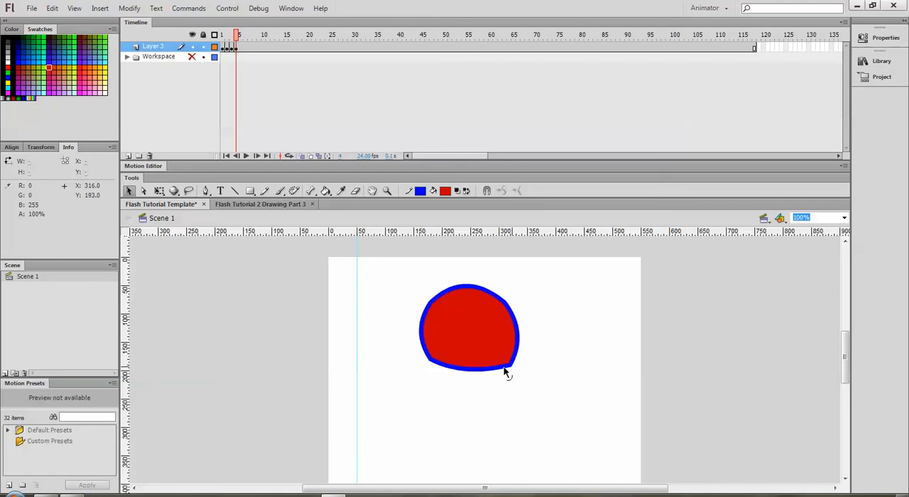
{"action": "left_click_drag", "start_coordinate": [431, 366], "coordinate": [423, 368]}
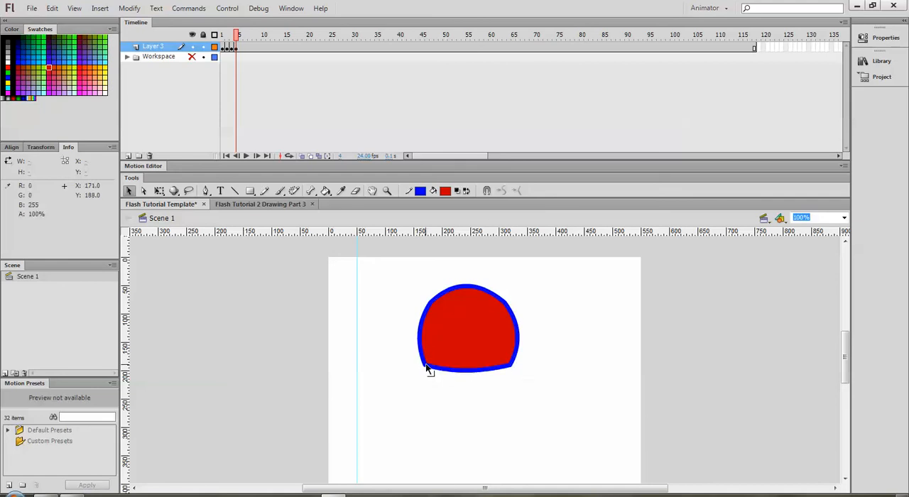
{"action": "key", "text": "ctrl+s"}
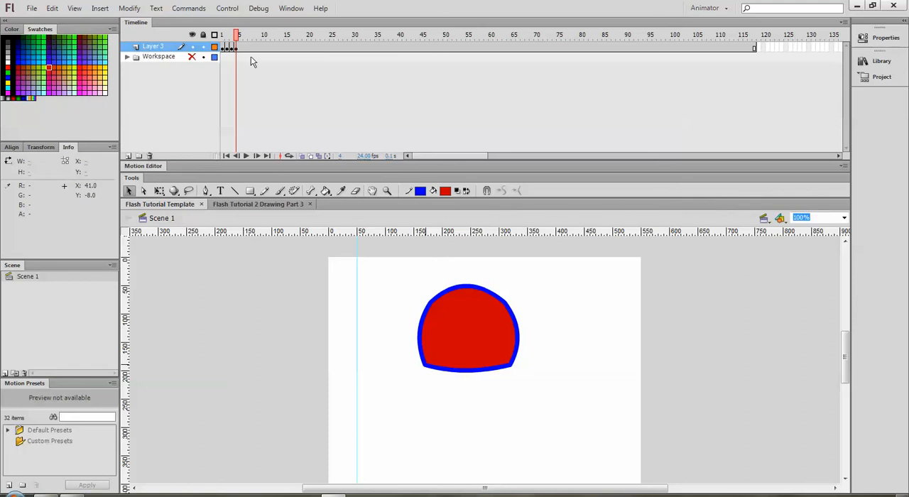
- Insert a keyframe at frame 5 of Layer 3 and deselect the artwork
{"action": "left_click", "coordinate": [239, 48]}
{"action": "right_click", "coordinate": [240, 47]}
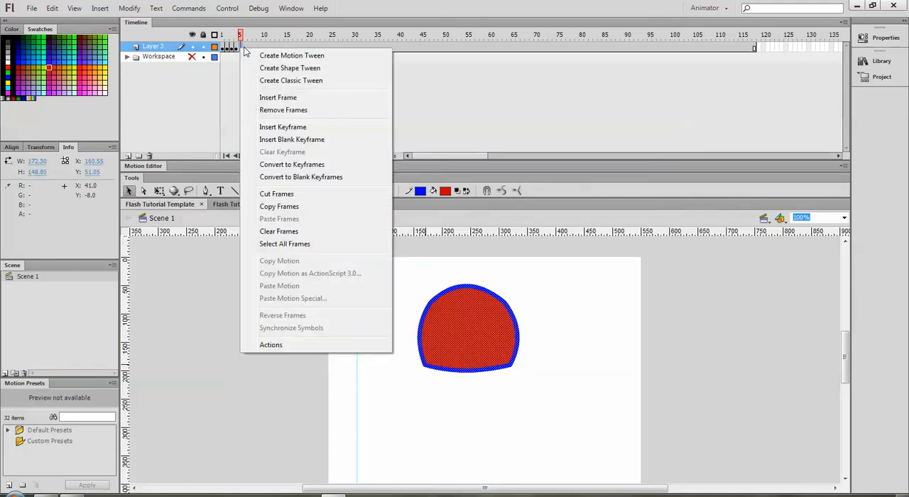
{"action": "left_click", "coordinate": [287, 129]}
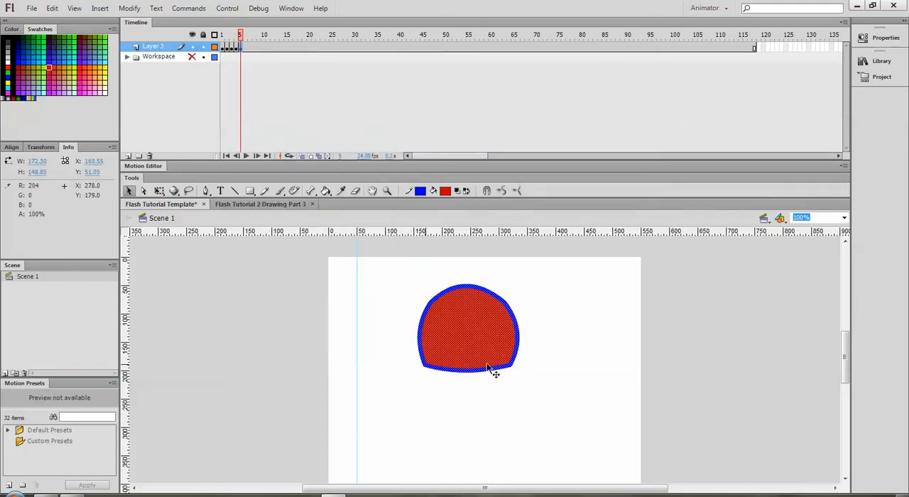
{"action": "left_click", "coordinate": [486, 383]}
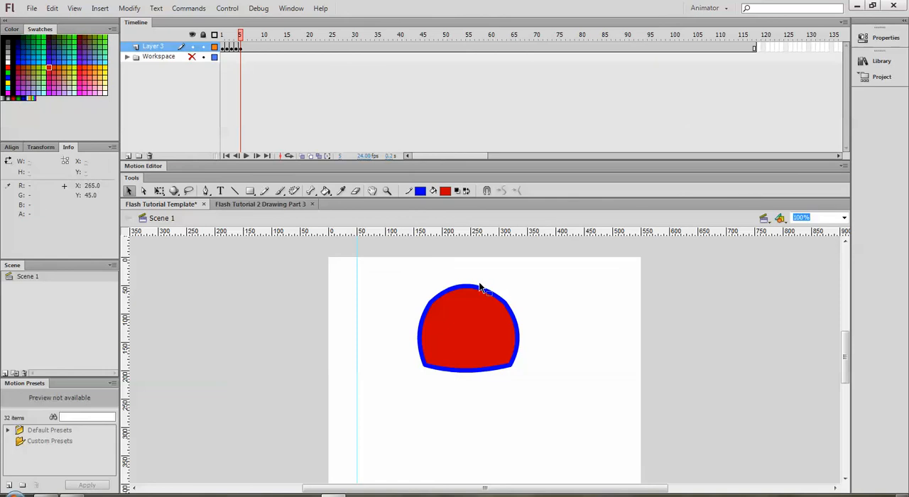
- Set up the Brush tool with a round brush shape and the largest brush size
{"action": "left_click", "coordinate": [280, 193]}
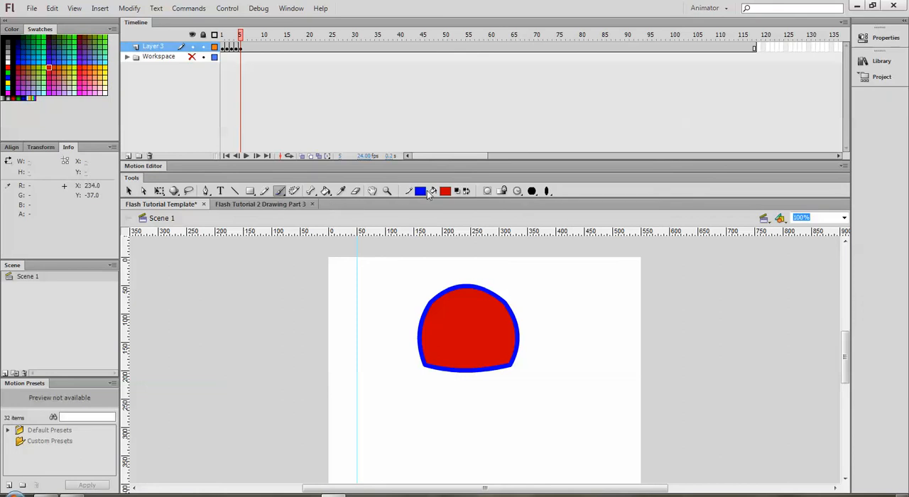
{"action": "left_click", "coordinate": [547, 192]}
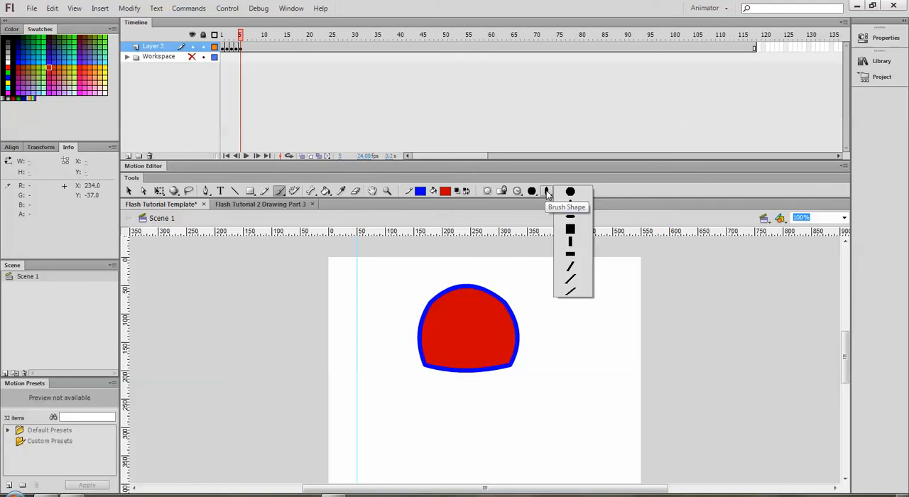
{"action": "left_click", "coordinate": [570, 193]}
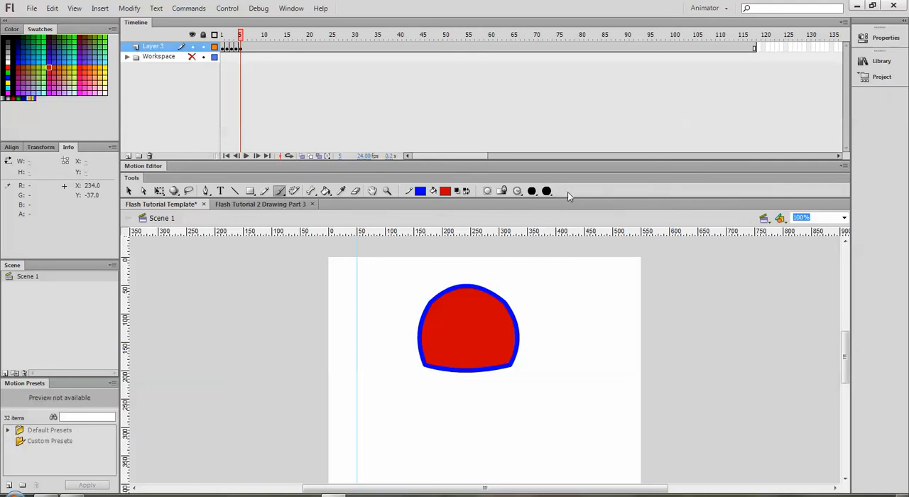
{"action": "left_click", "coordinate": [533, 193]}
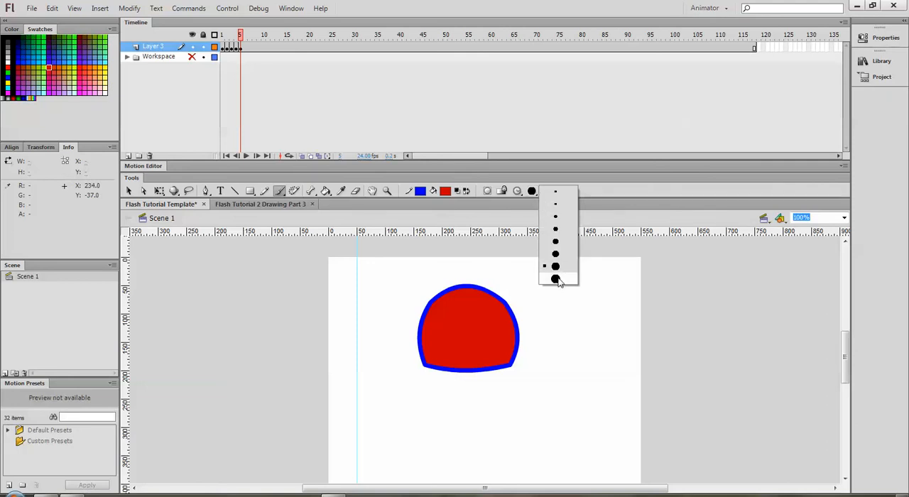
{"action": "left_click", "coordinate": [556, 279]}
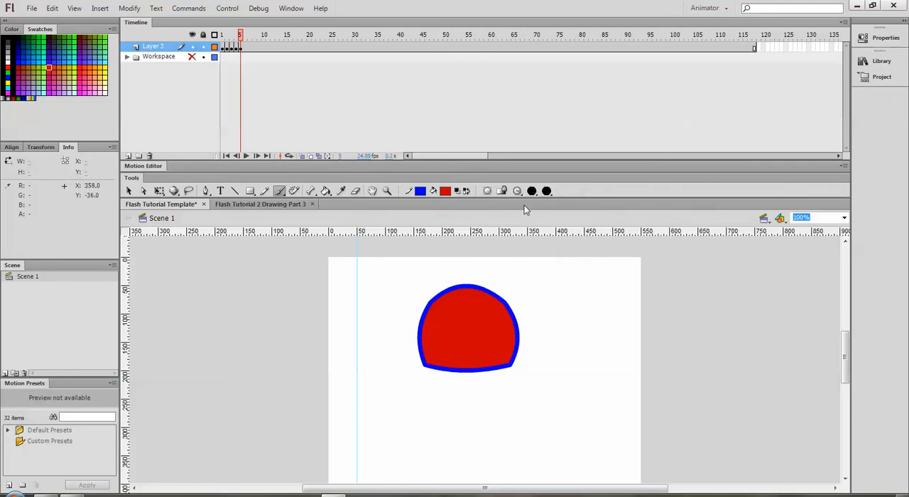
- Set the fill colour to yellow-green and dab two small eyes side by side on the upper half of the red shape
{"action": "left_click", "coordinate": [446, 192]}
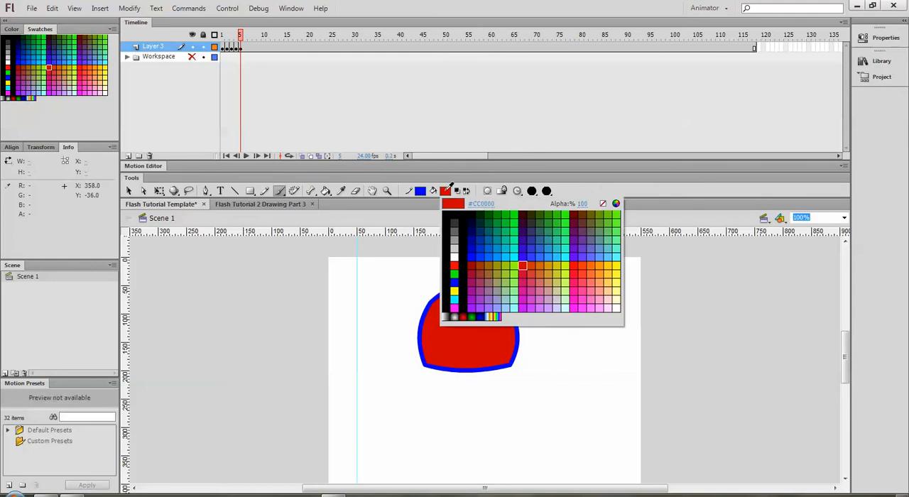
{"action": "left_click", "coordinate": [568, 264]}
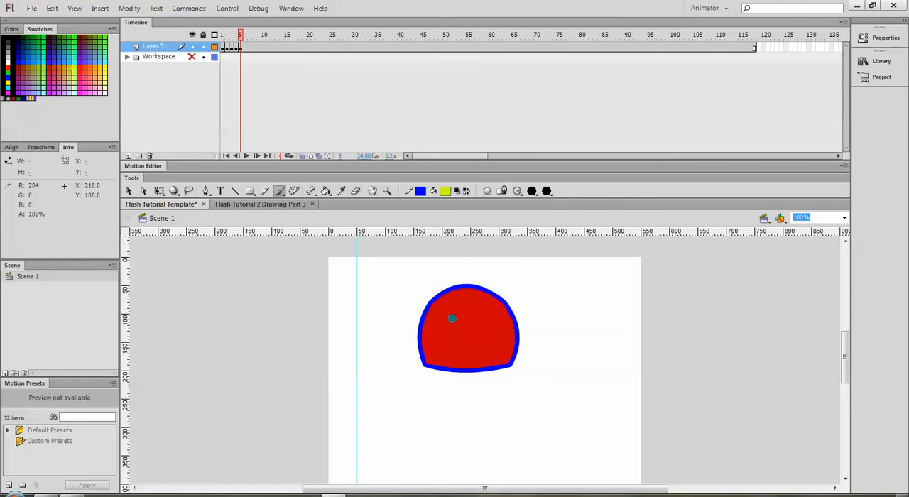
{"action": "left_click", "coordinate": [450, 315]}
{"action": "left_click", "coordinate": [486, 314]}
- Insert a keyframe at frame 6 of Layer 3 and brush a small yellow-green nose centred below the two eyes
{"action": "right_click", "coordinate": [247, 47]}
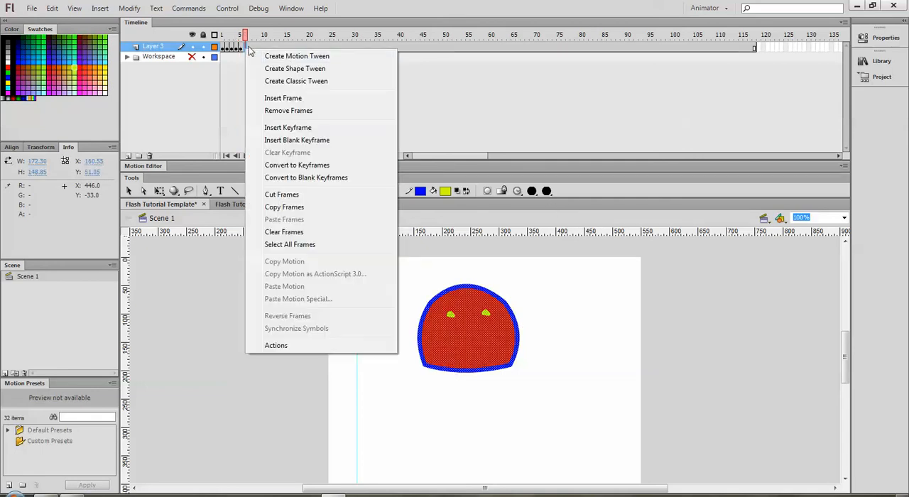
{"action": "left_click", "coordinate": [288, 128]}
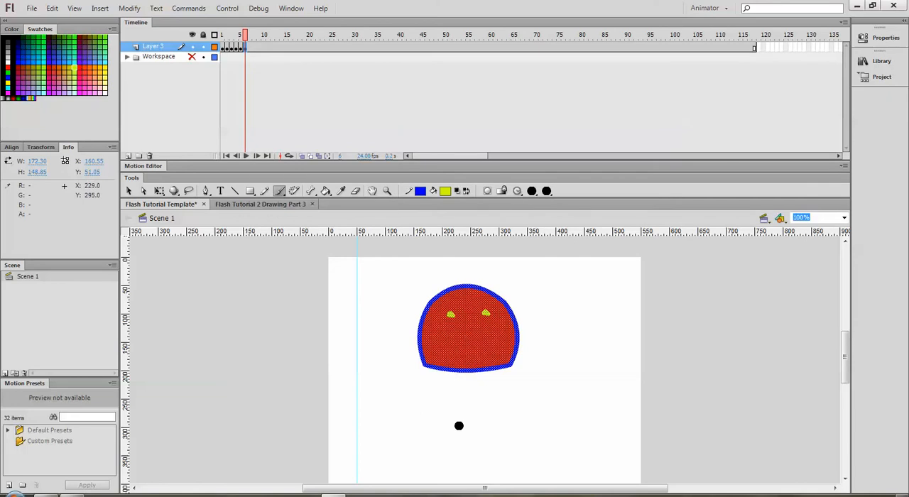
{"action": "left_click", "coordinate": [129, 191]}
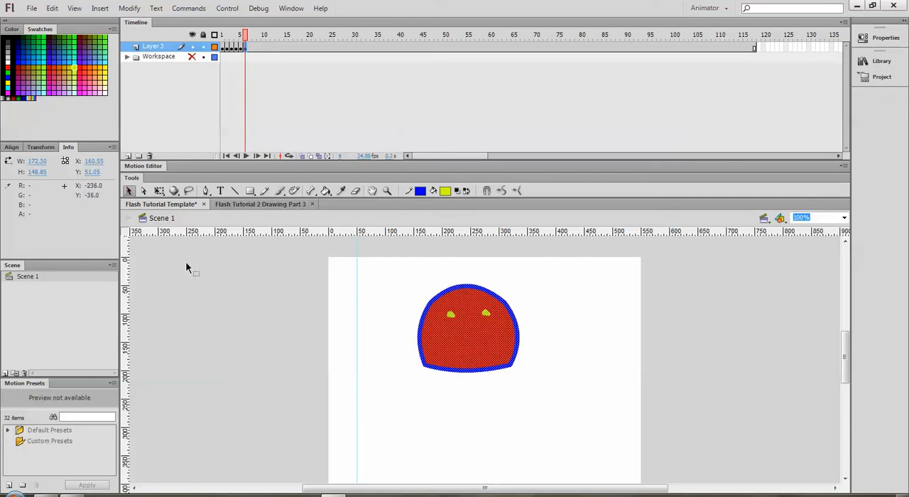
{"action": "left_click", "coordinate": [276, 276]}
{"action": "left_click", "coordinate": [280, 190]}
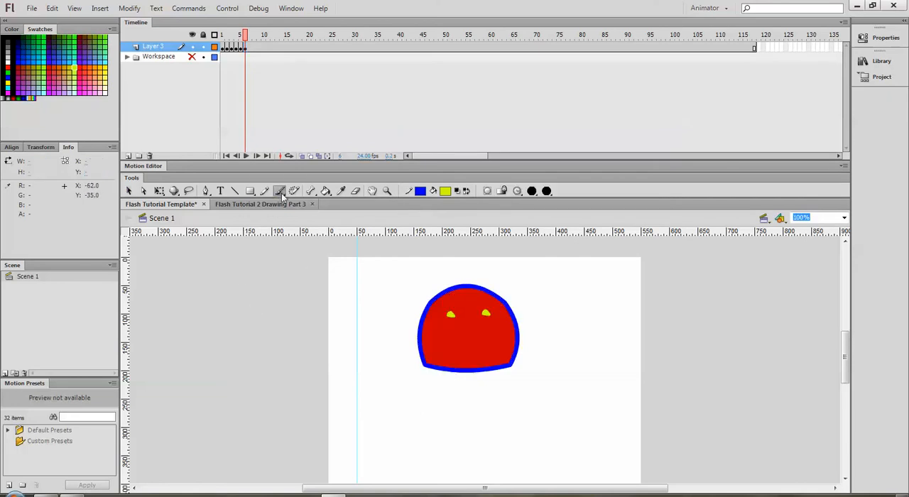
{"action": "left_click", "coordinate": [466, 333]}
- Insert a keyframe at frame 7 and brush a short dab near the face's lower-left corner as the start of the mouth
{"action": "left_click", "coordinate": [250, 48]}
{"action": "right_click", "coordinate": [250, 49]}
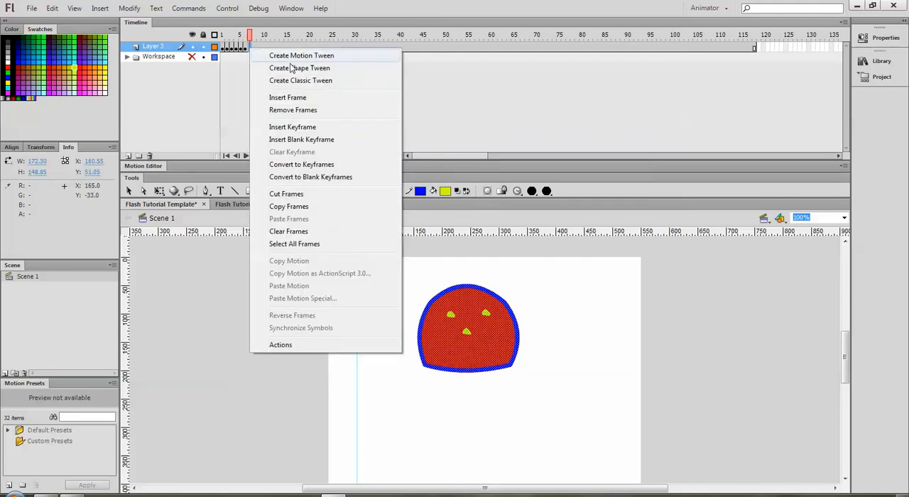
{"action": "left_click", "coordinate": [280, 127]}
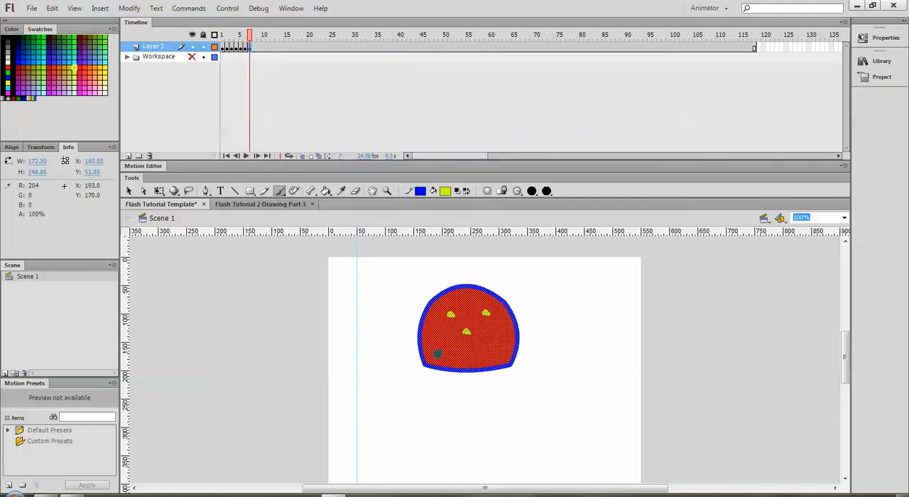
{"action": "left_click_drag", "start_coordinate": [435, 348], "coordinate": [438, 347]}
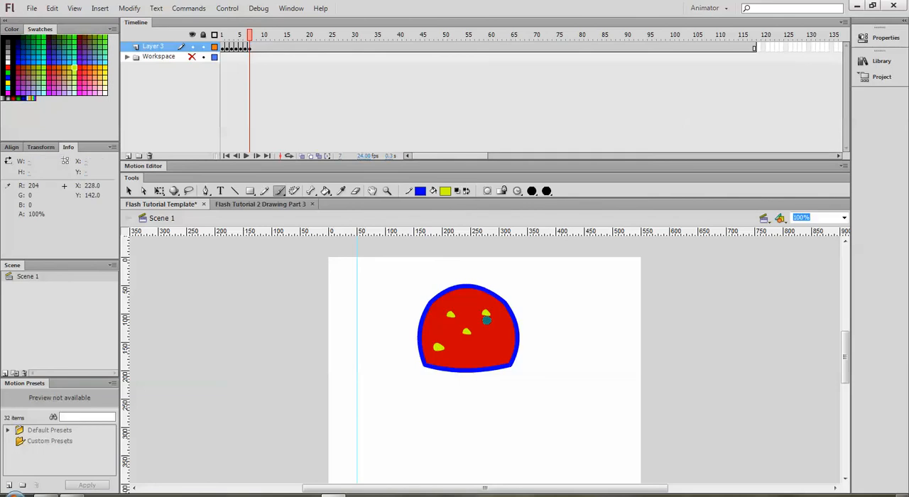
- Insert keyframes at frames 8 and 9, brushing the mouth slightly further to the right in each
{"action": "left_click", "coordinate": [254, 48]}
{"action": "right_click", "coordinate": [255, 47]}
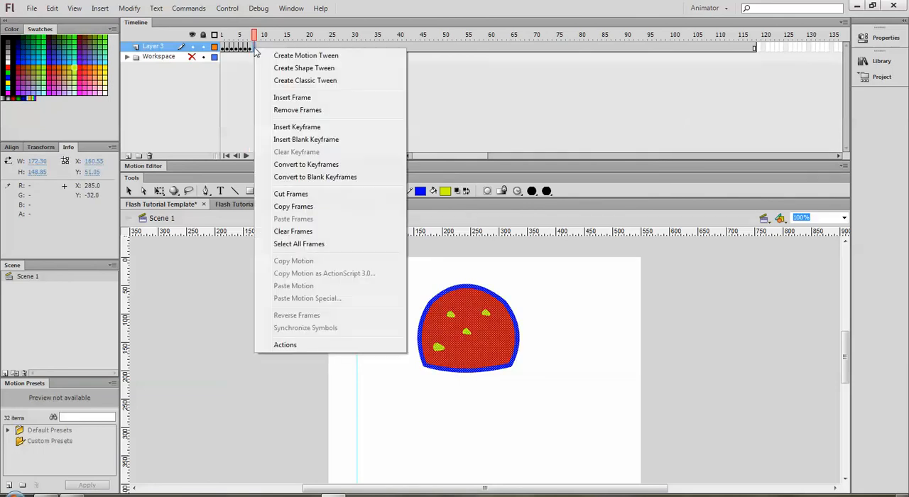
{"action": "left_click", "coordinate": [315, 126]}
{"action": "left_click_drag", "start_coordinate": [443, 349], "coordinate": [449, 350]}
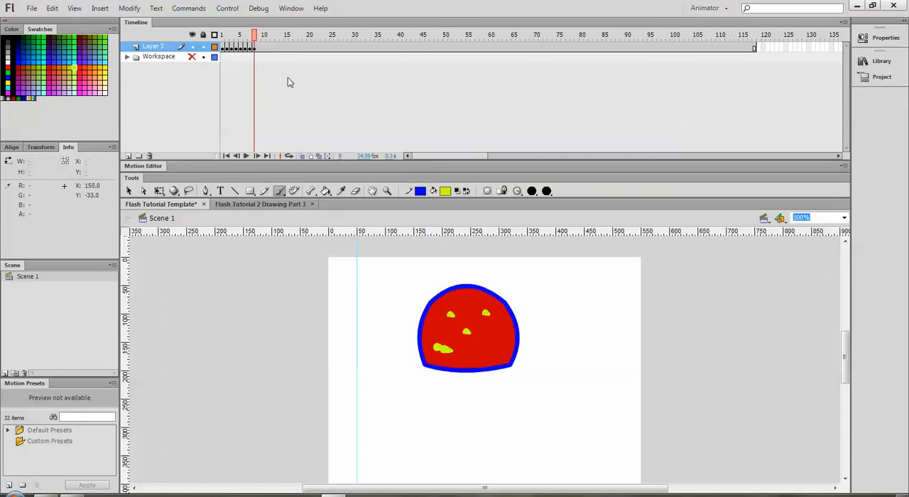
{"action": "left_click", "coordinate": [259, 48]}
{"action": "right_click", "coordinate": [259, 48]}
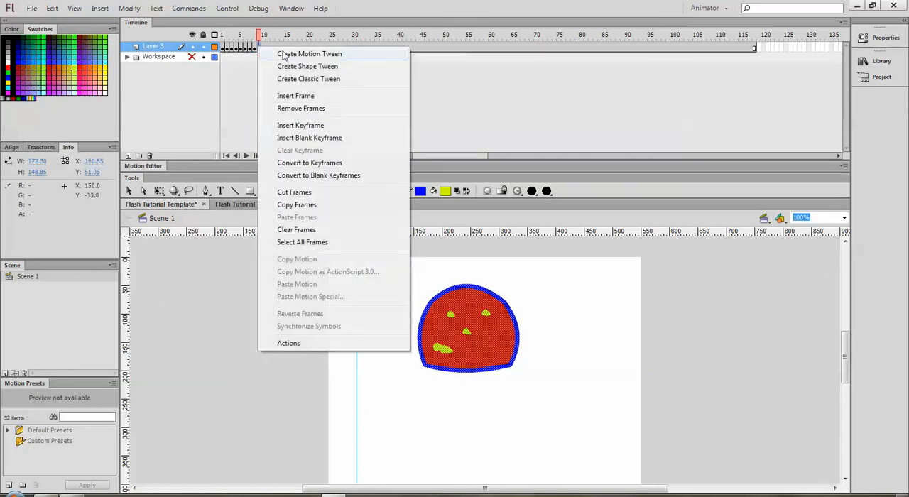
{"action": "left_click", "coordinate": [302, 126]}
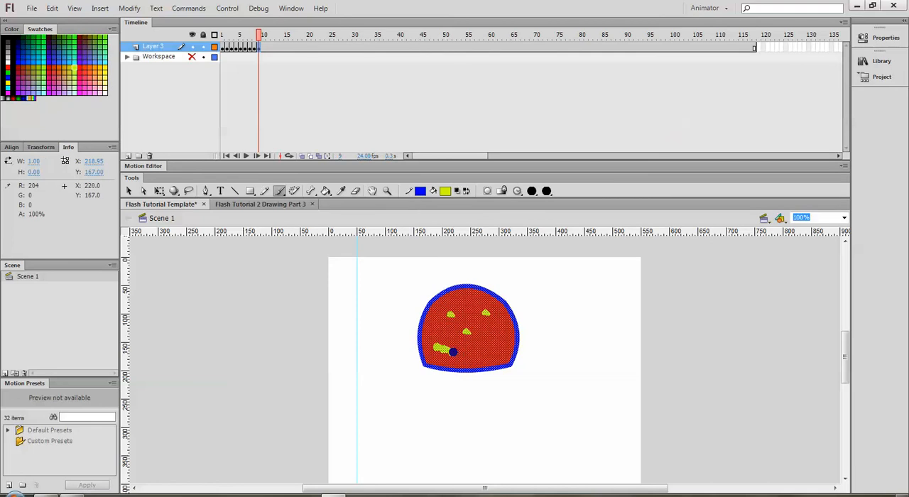
{"action": "left_click_drag", "start_coordinate": [456, 352], "coordinate": [457, 352]}
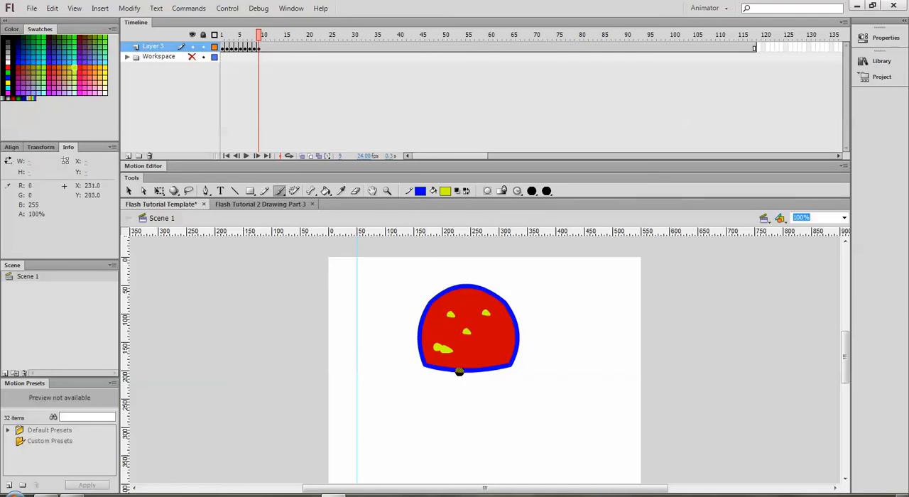
{"action": "left_click_drag", "start_coordinate": [450, 350], "coordinate": [452, 350]}
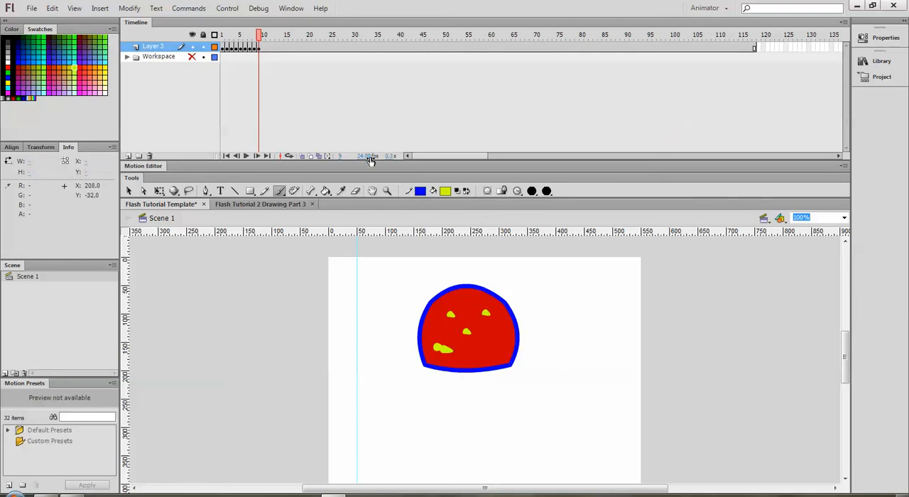
- Insert keyframes at frames 10 and 11, extending the mouth in each until it reaches just past the nose
{"action": "right_click", "coordinate": [264, 53]}
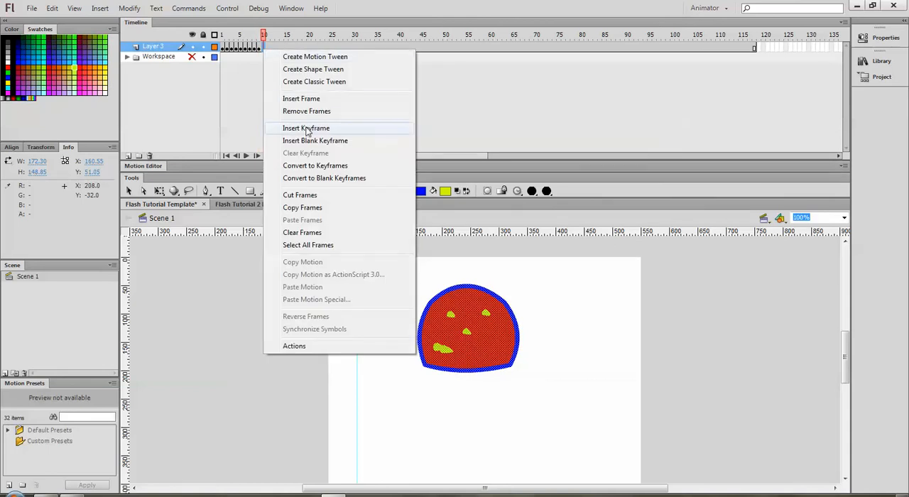
{"action": "left_click", "coordinate": [304, 128]}
{"action": "left_click_drag", "start_coordinate": [453, 350], "coordinate": [463, 352]}
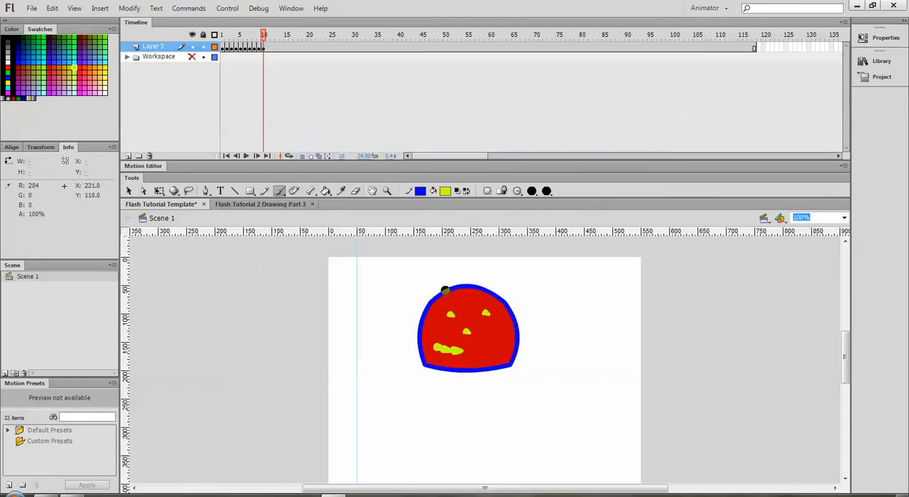
{"action": "right_click", "coordinate": [268, 51]}
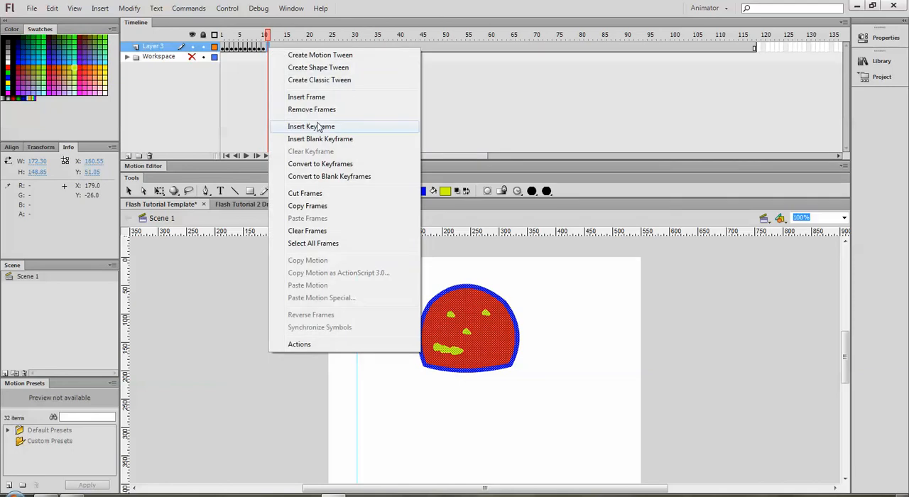
{"action": "left_click", "coordinate": [318, 126]}
{"action": "left_click_drag", "start_coordinate": [463, 353], "coordinate": [473, 353]}
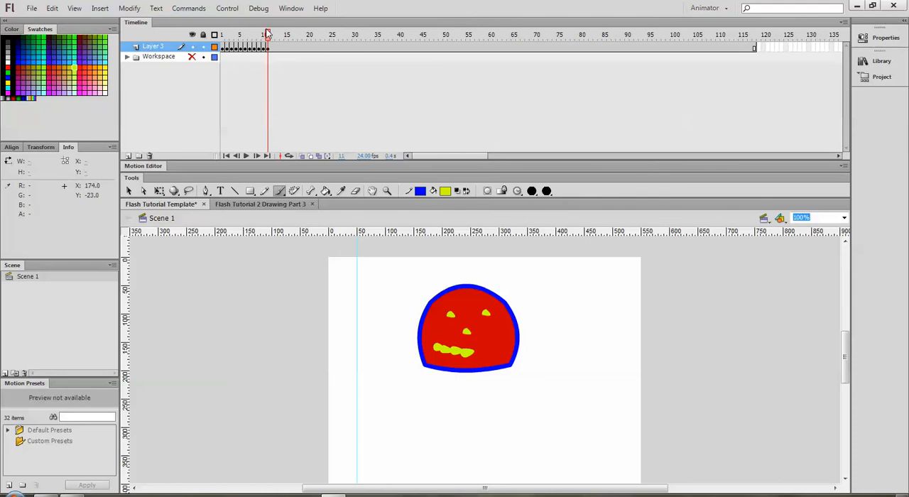
- Play the animation from frame 1 to check the morph, and bring the playhead back to frame 12
{"action": "left_click_drag", "start_coordinate": [266, 37], "coordinate": [224, 48]}
{"action": "key", "text": "Return"}
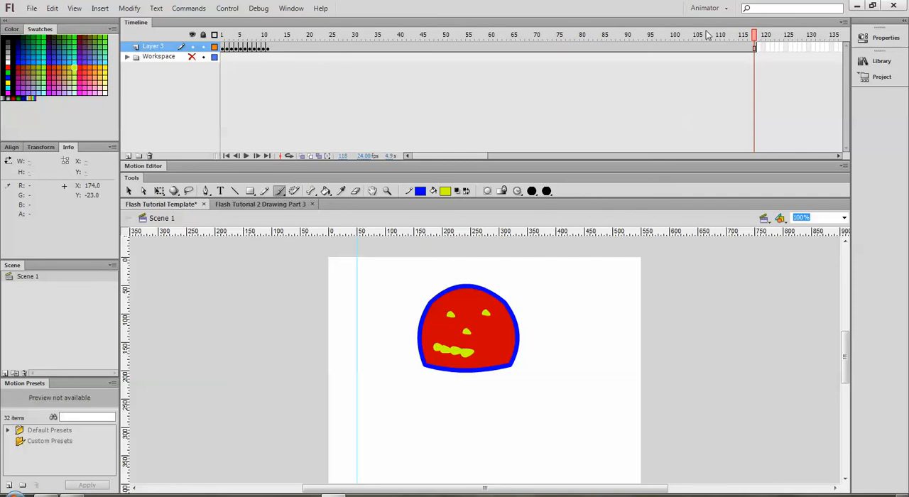
{"action": "left_click_drag", "start_coordinate": [754, 35], "coordinate": [272, 34]}
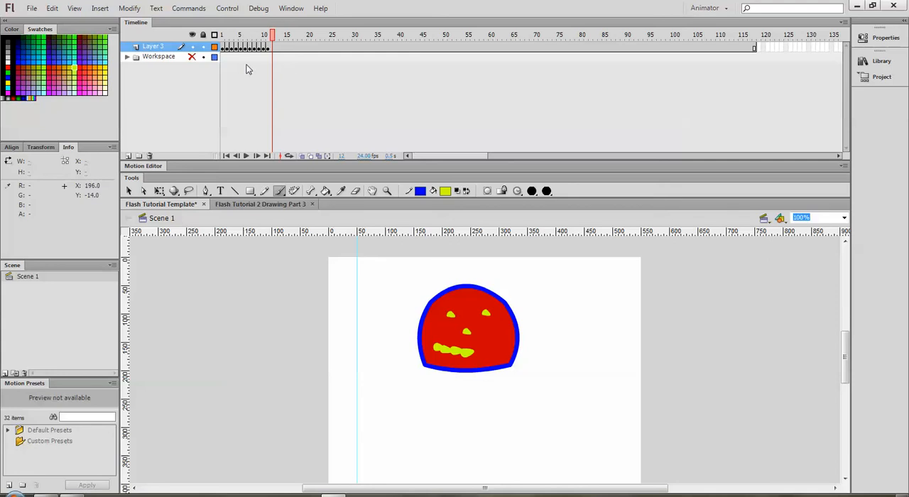
- Duplicate keyframes 1–11 of Layer 3 onto frames 12–22 and scrub through the first cycle to where the copy begins
{"action": "left_click_drag", "start_coordinate": [223, 53], "coordinate": [270, 57]}
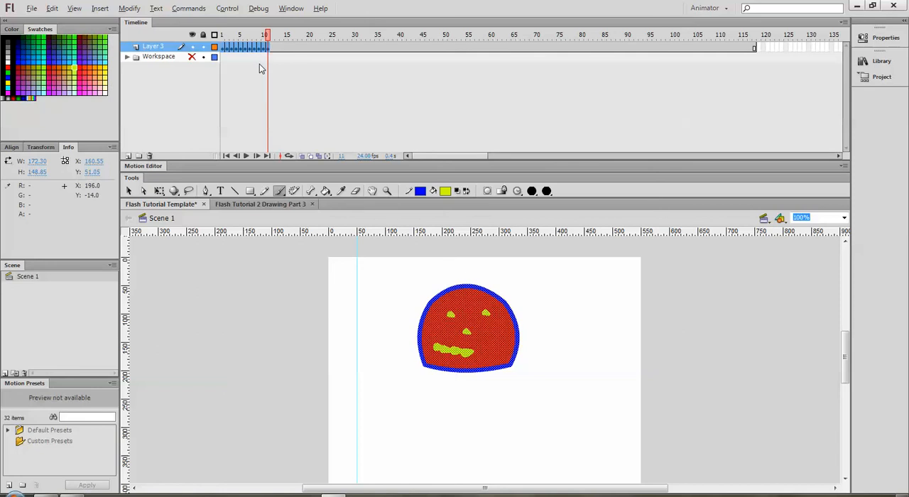
{"action": "left_click_drag", "start_coordinate": [245, 50], "coordinate": [298, 50]}
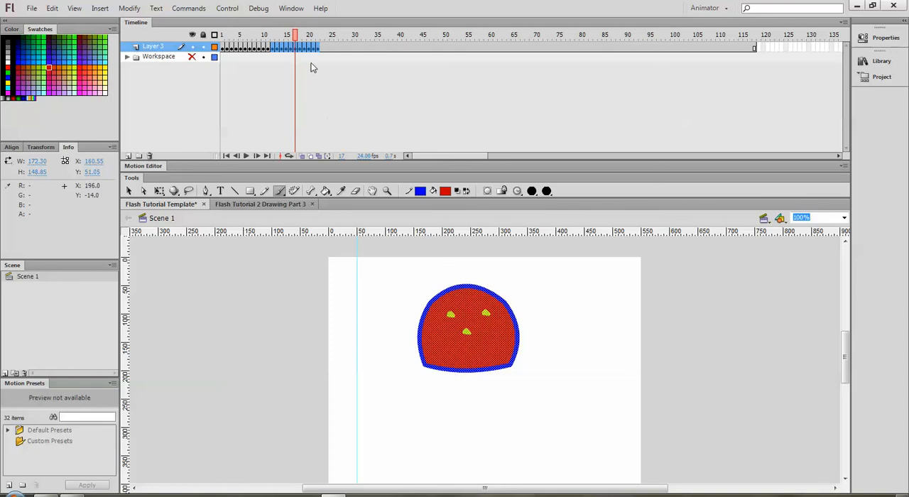
{"action": "left_click", "coordinate": [289, 35]}
{"action": "left_click_drag", "start_coordinate": [290, 35], "coordinate": [222, 39]}
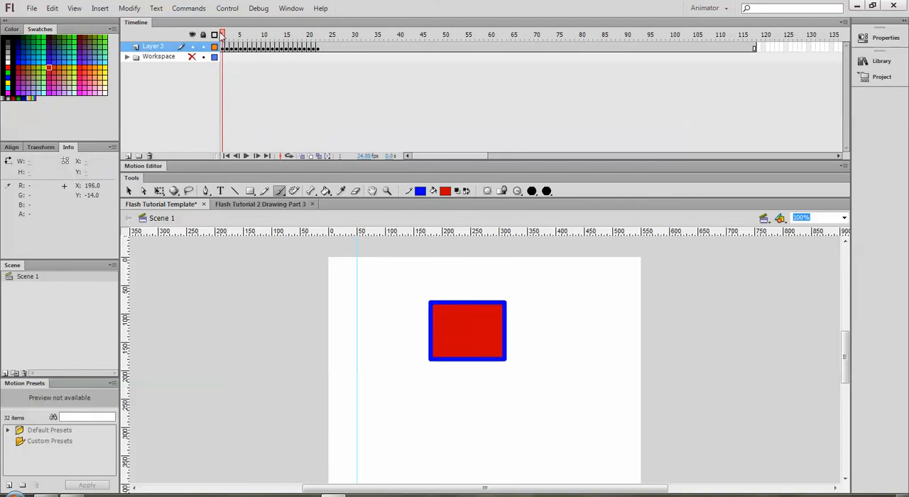
{"action": "left_click_drag", "start_coordinate": [223, 36], "coordinate": [274, 35]}
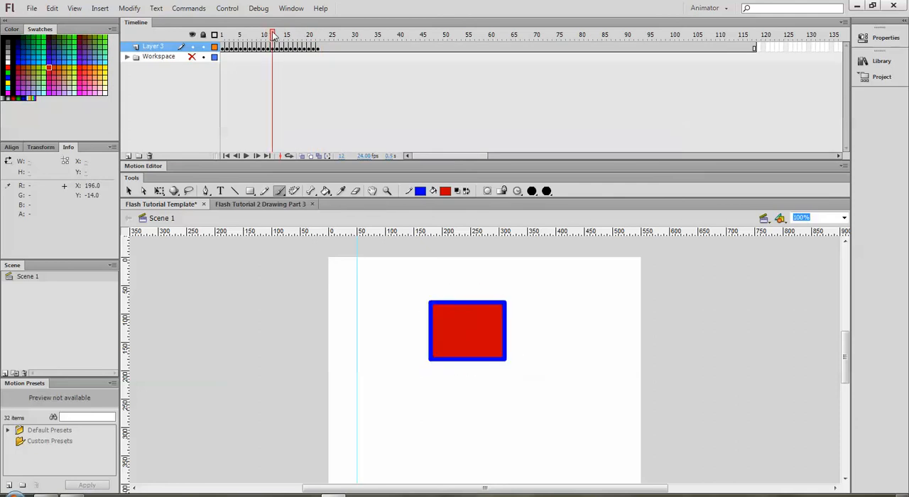
- Reverse the order of the duplicated keyframes in frames 12–22 of Layer 3
{"action": "left_click_drag", "start_coordinate": [274, 50], "coordinate": [318, 47]}
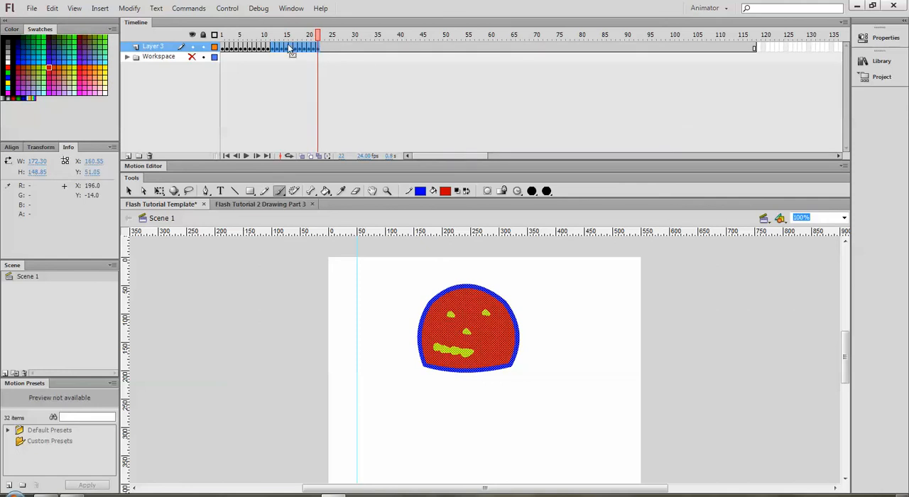
{"action": "left_click", "coordinate": [130, 9]}
{"action": "mouse_move", "coordinate": [162, 137]}
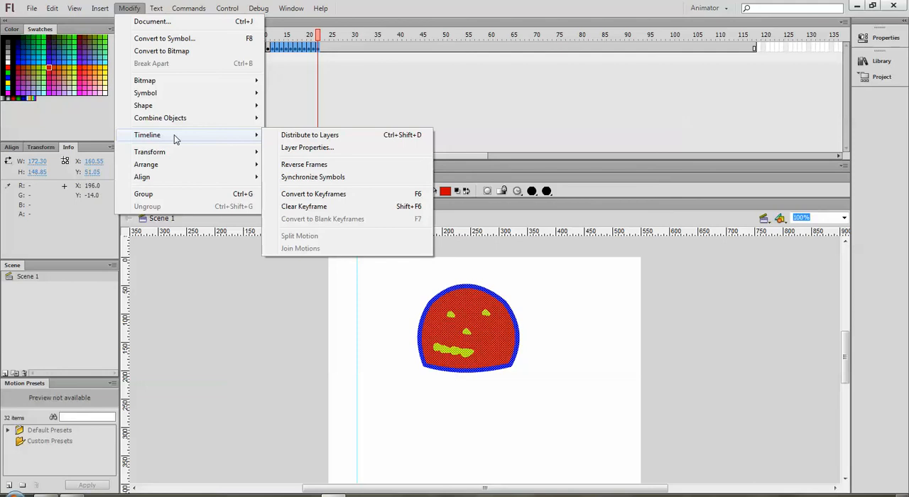
{"action": "left_click", "coordinate": [323, 165]}
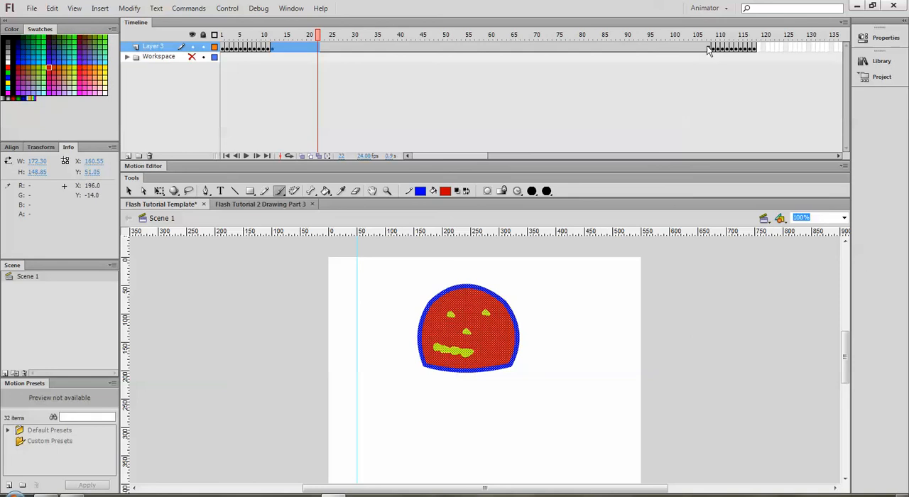
- Remove the surplus frames from frame 13 up to the group of reversed keyframes at the end of Layer 3
{"action": "left_click_drag", "start_coordinate": [708, 50], "coordinate": [279, 49]}
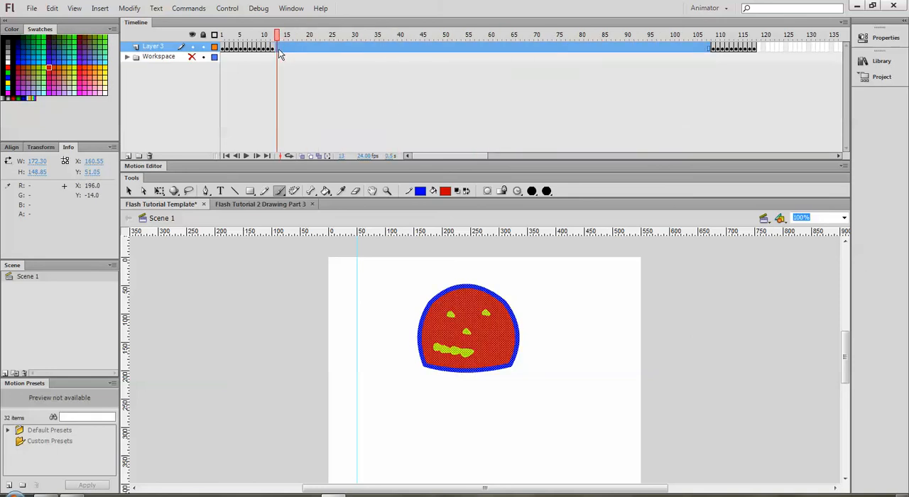
{"action": "right_click", "coordinate": [279, 49]}
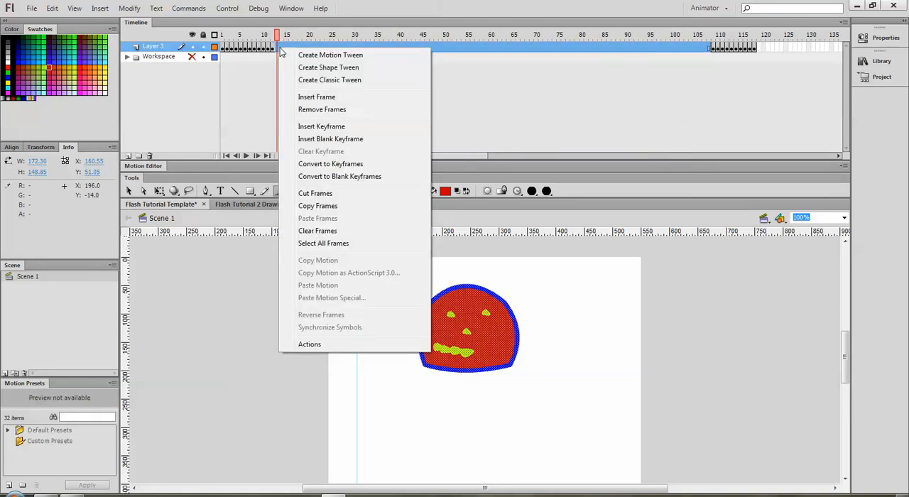
{"action": "left_click", "coordinate": [327, 110]}
{"action": "left_click", "coordinate": [358, 74]}
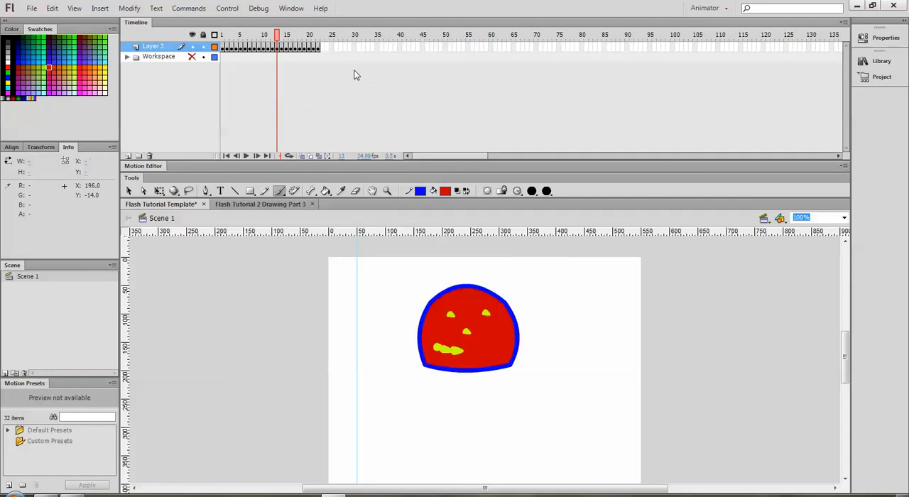
- Play the animation from frame 1, and scrub from frame 1 to frame 22 to check the forward and reversed morph
{"action": "left_click_drag", "start_coordinate": [279, 37], "coordinate": [223, 37]}
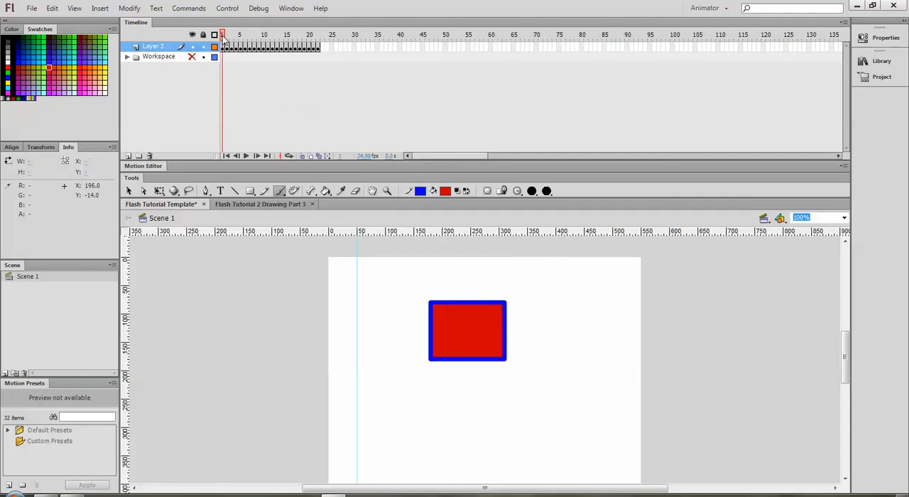
{"action": "key", "text": "Return"}
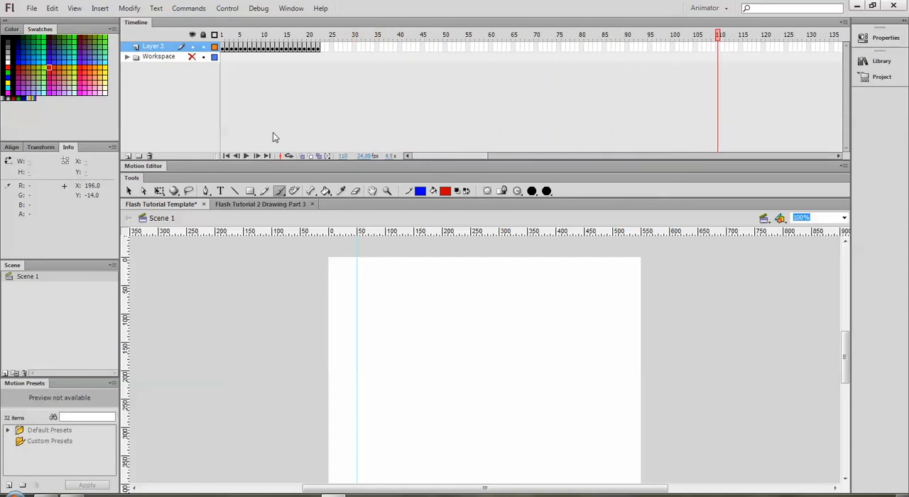
{"action": "left_click", "coordinate": [223, 36]}
{"action": "left_click", "coordinate": [215, 46]}
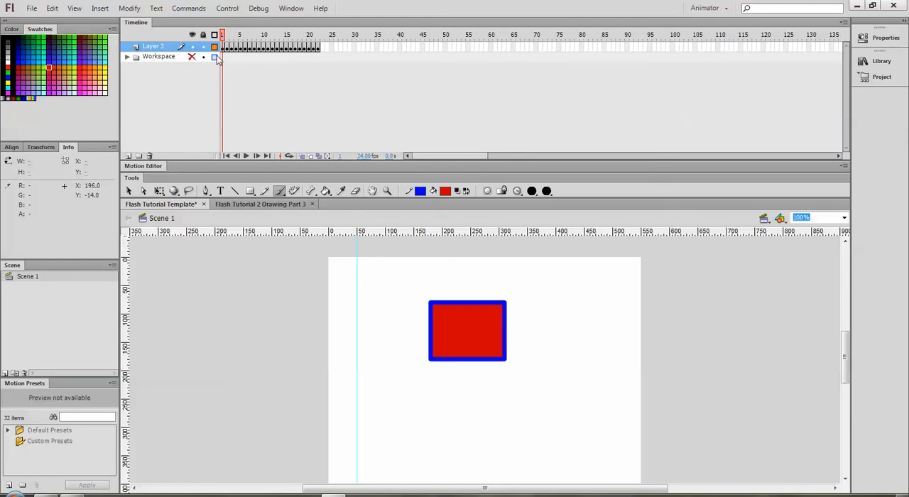
{"action": "left_click_drag", "start_coordinate": [223, 36], "coordinate": [319, 41]}
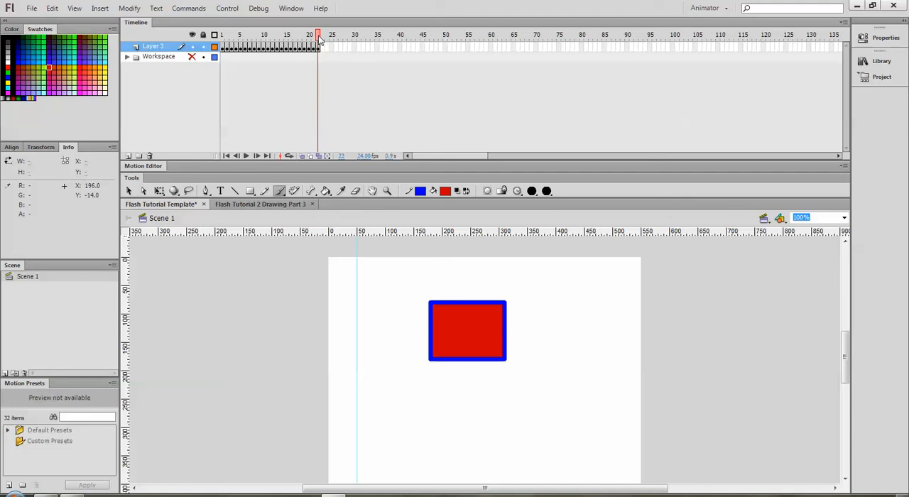
{"action": "left_click", "coordinate": [129, 8]}
{"action": "mouse_move", "coordinate": [154, 136]}
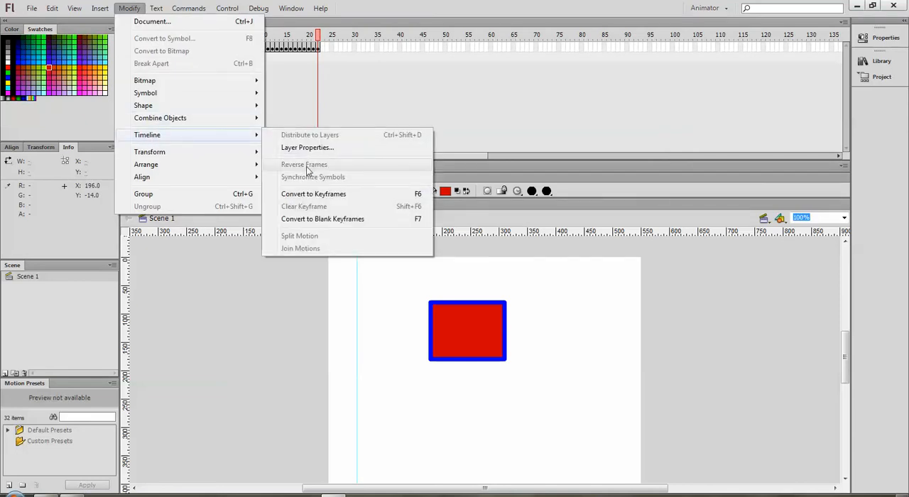
{"action": "left_click", "coordinate": [347, 33]}
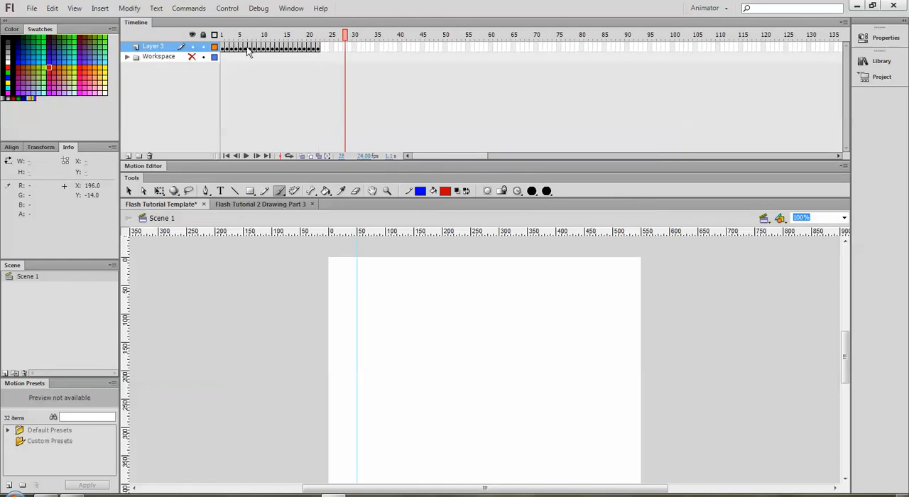
{"action": "mouse_move", "coordinate": [347, 34]}
{"action": "left_mouse_down"}
{"action": "mouse_move", "coordinate": [223, 35]}
{"action": "mouse_move", "coordinate": [319, 41]}
{"action": "left_mouse_up"}
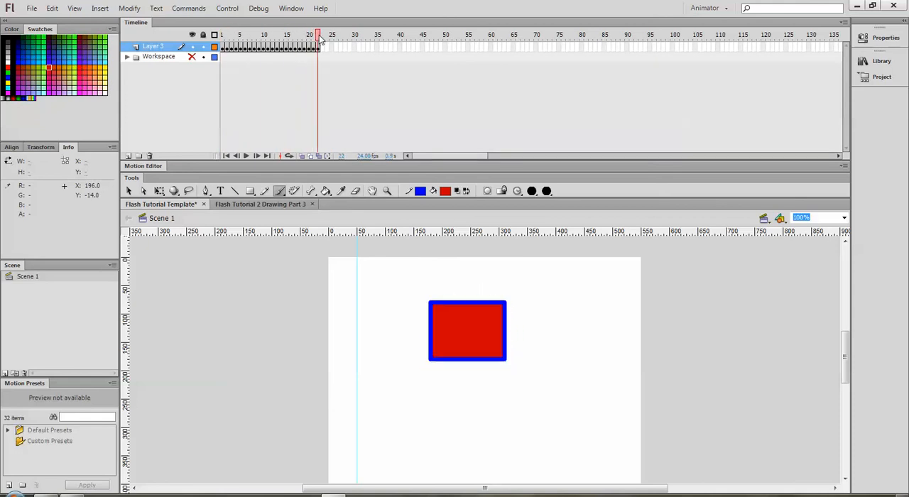